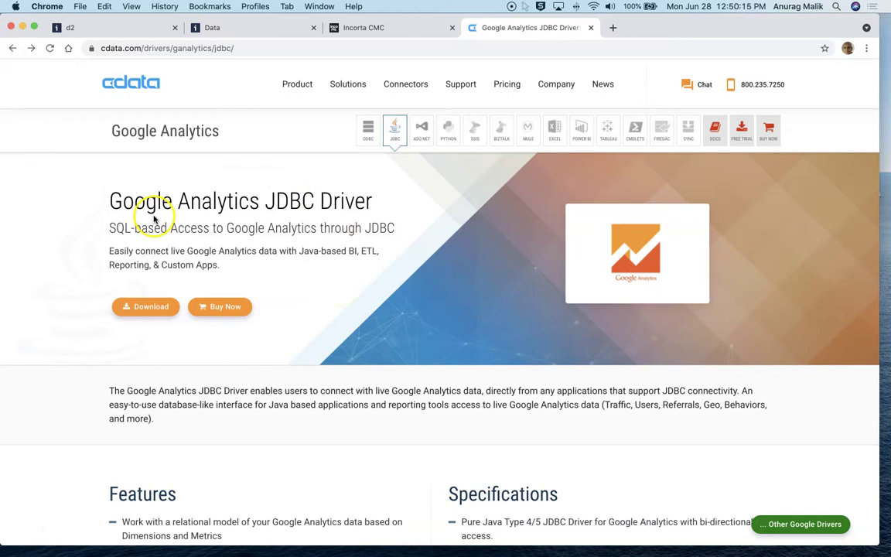
Open the download form for CData's Google Analytics JDBC Driver.
left_click(144, 309)
left_click(526, 252)
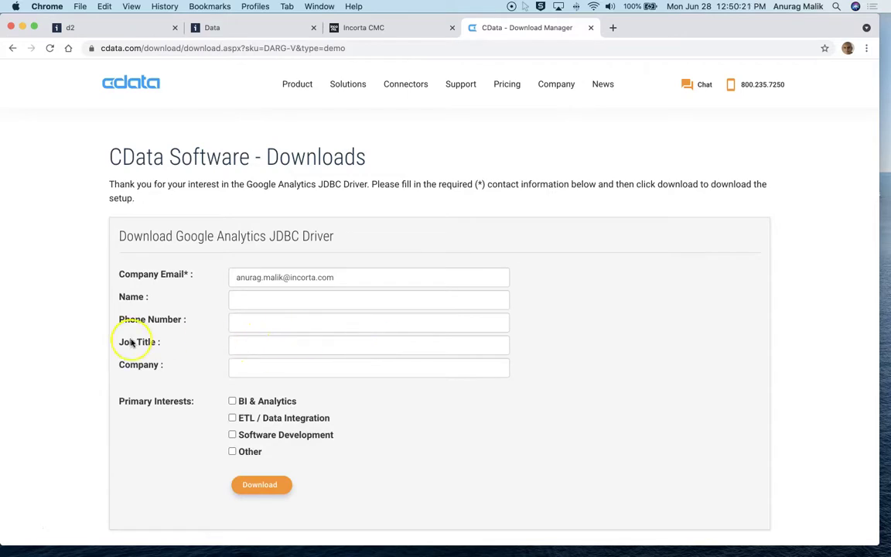
Switch to Finder and locate cdata.jdbc.googleanalytics.jar in the CData JDBC Driver for Google Analytics 2021 folder under Applications.
key("super+Tab")
key("super+Tab")
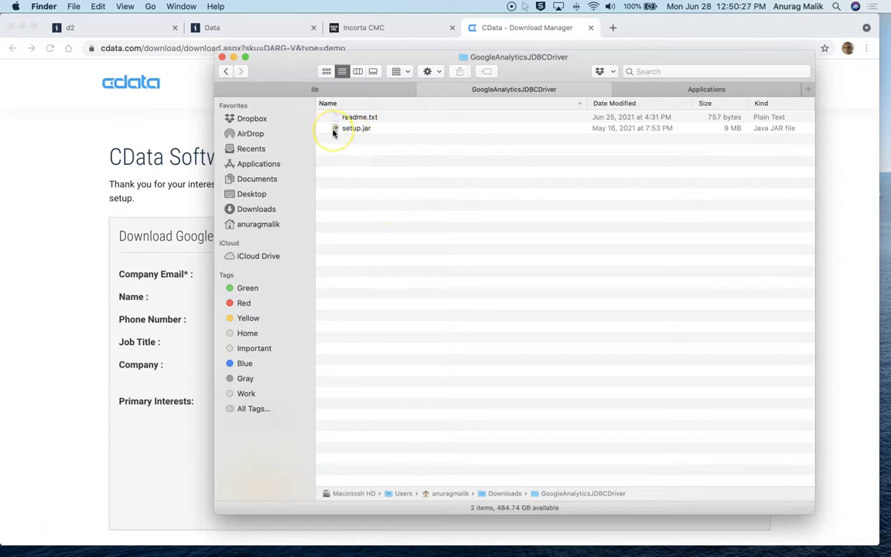
left_click(756, 91)
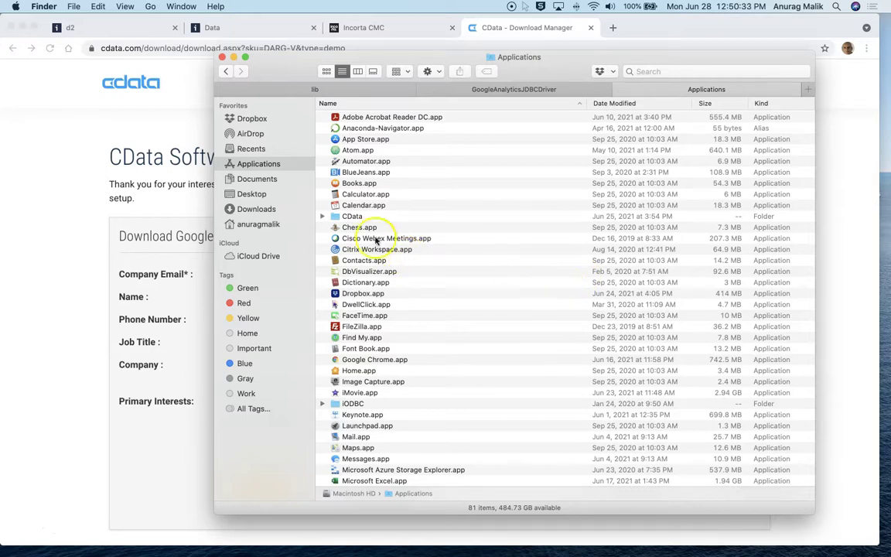
double_click(335, 218)
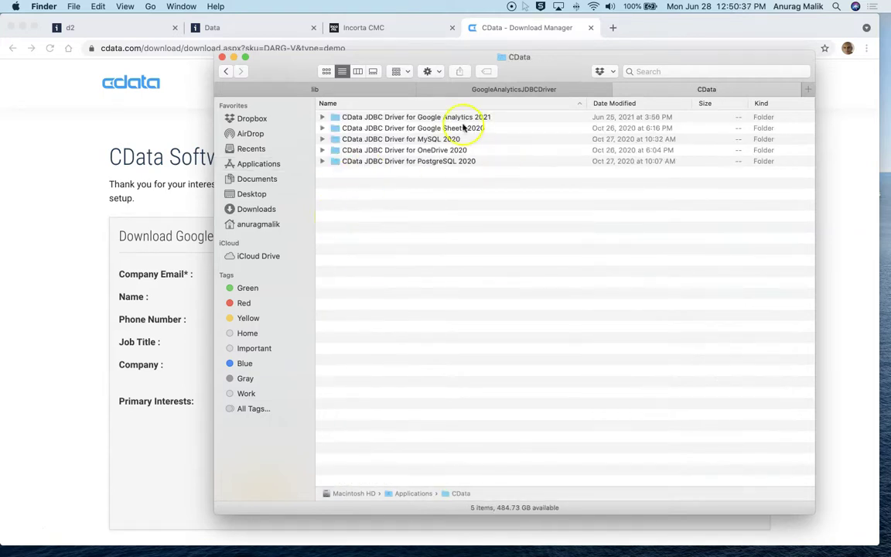
left_click(364, 117)
double_click(364, 117)
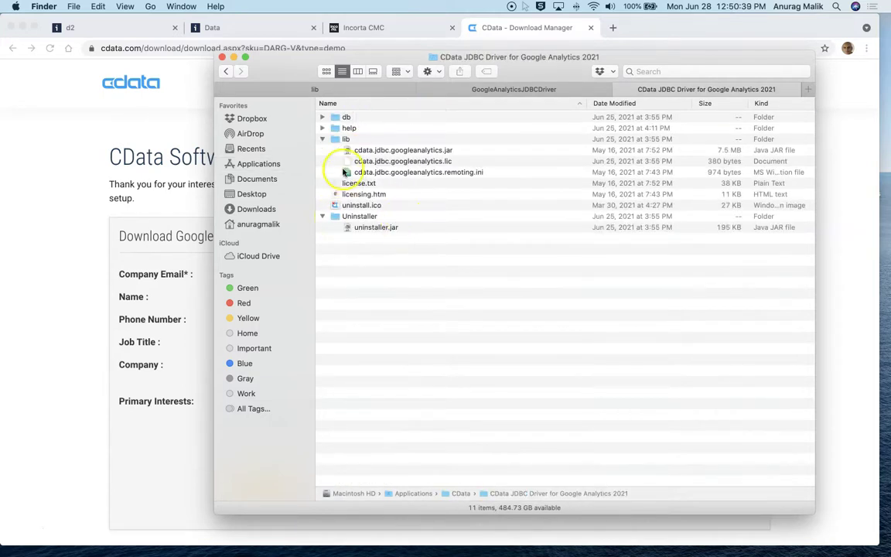
left_click(383, 150)
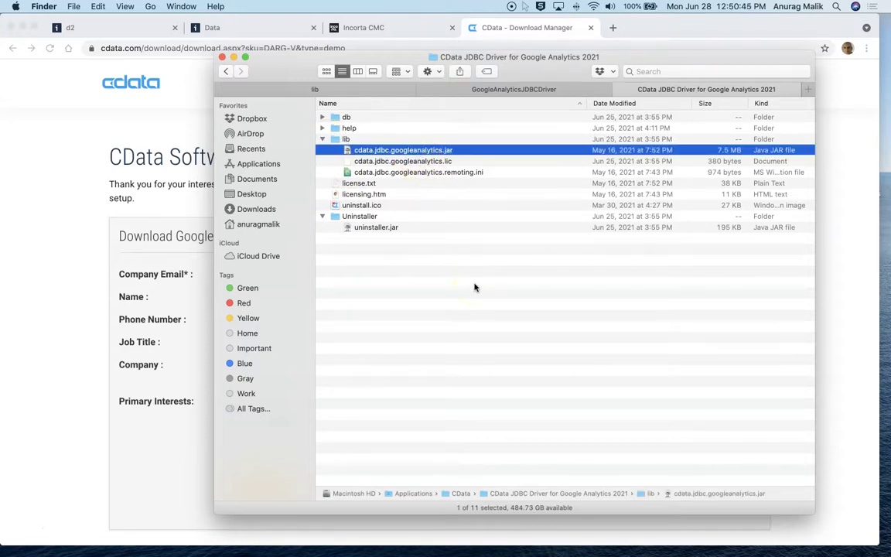
Check IncortaNode's runtime lib folder for the Google Analytics driver files, and return to Incorta's external data sources in Chrome.
left_click(323, 91)
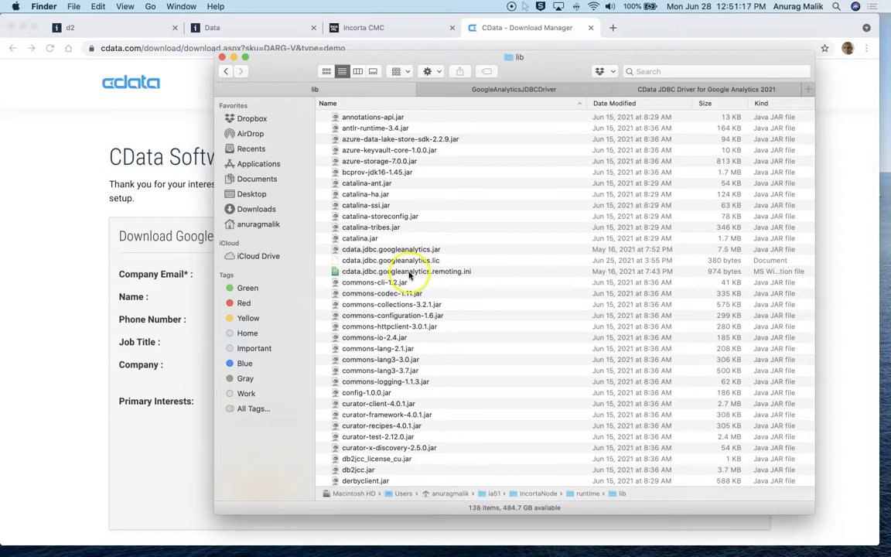
left_click(48, 290)
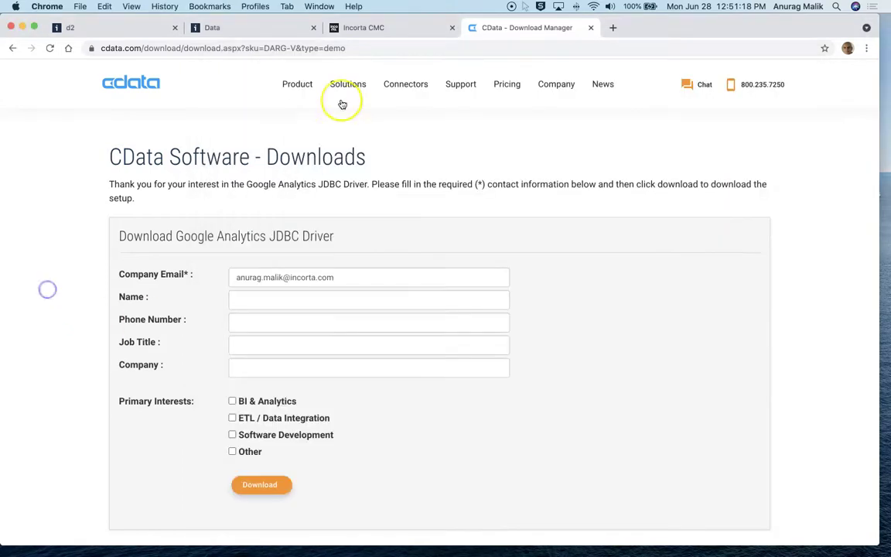
left_click(247, 28)
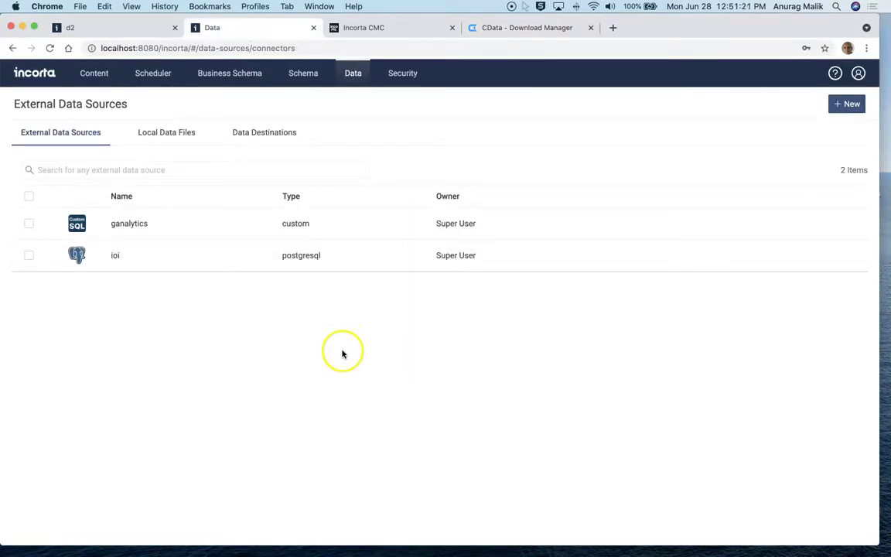
left_click(850, 104)
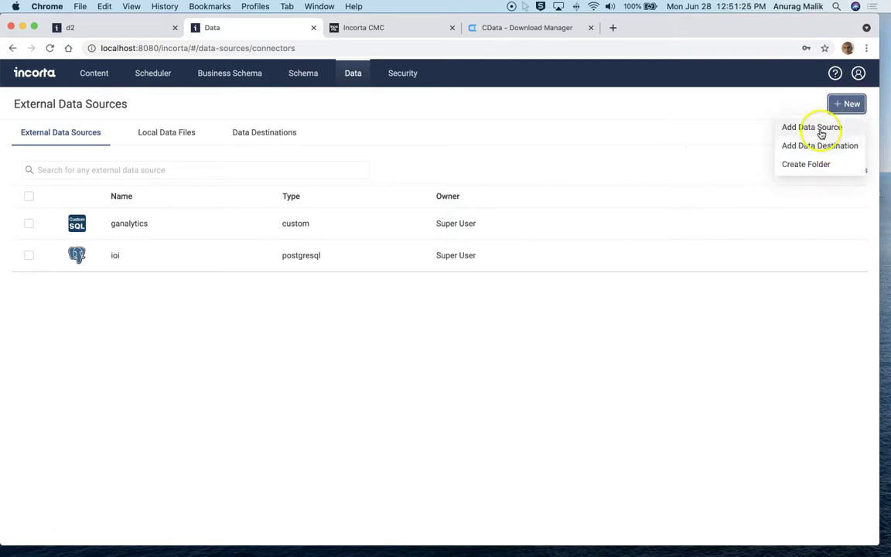
left_click(821, 132)
left_click(384, 161)
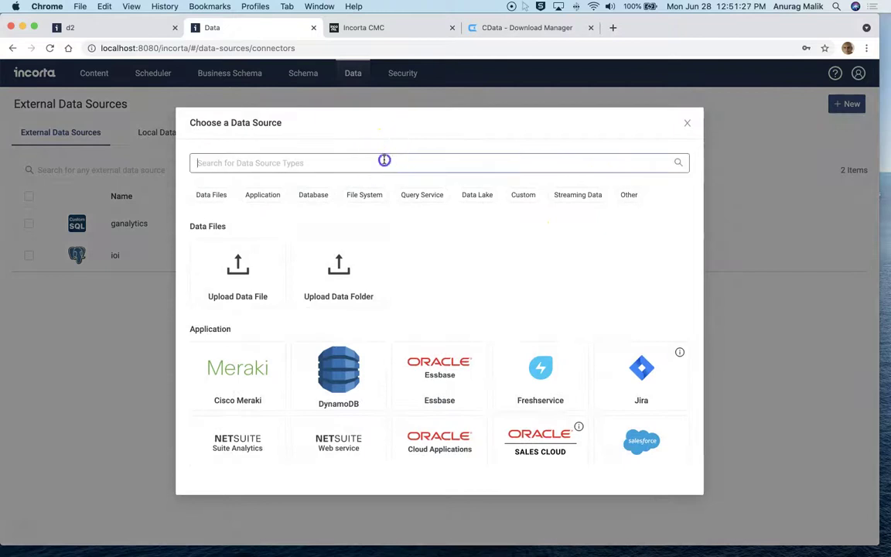
type("cu")
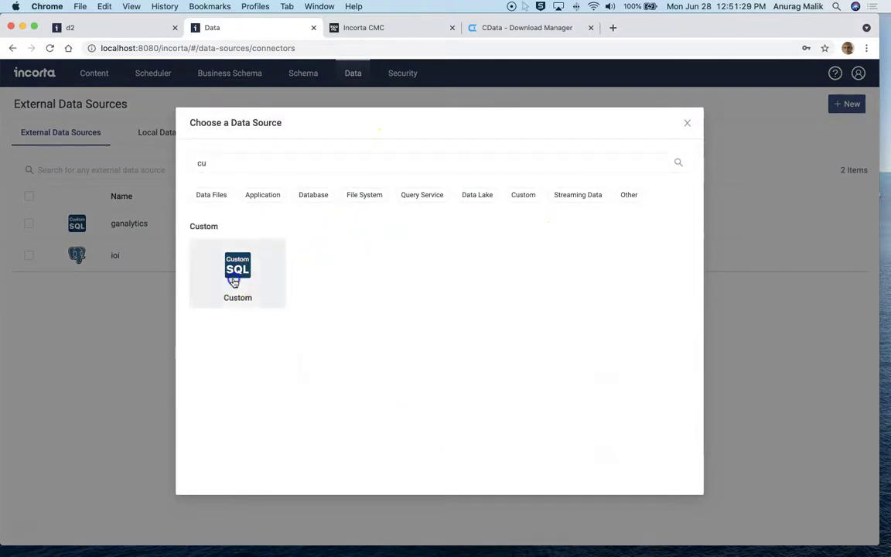
left_click(234, 282)
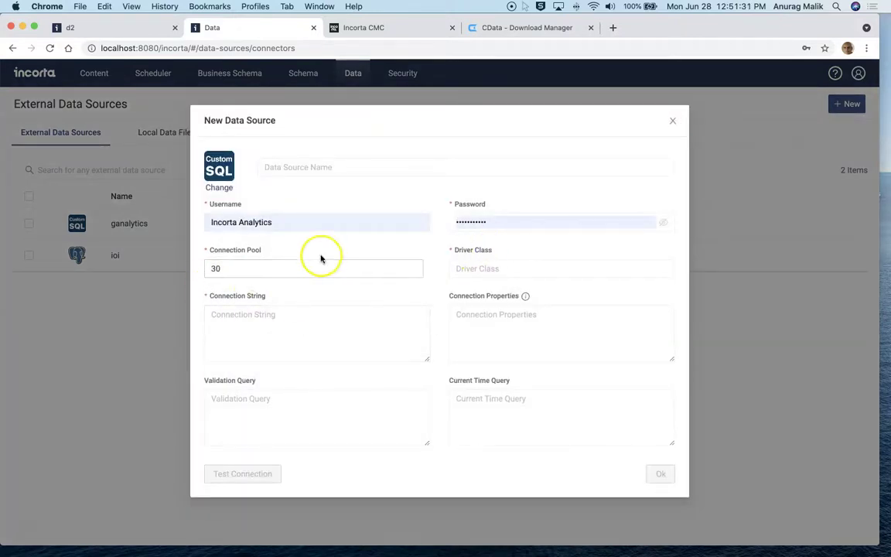
left_click(304, 349)
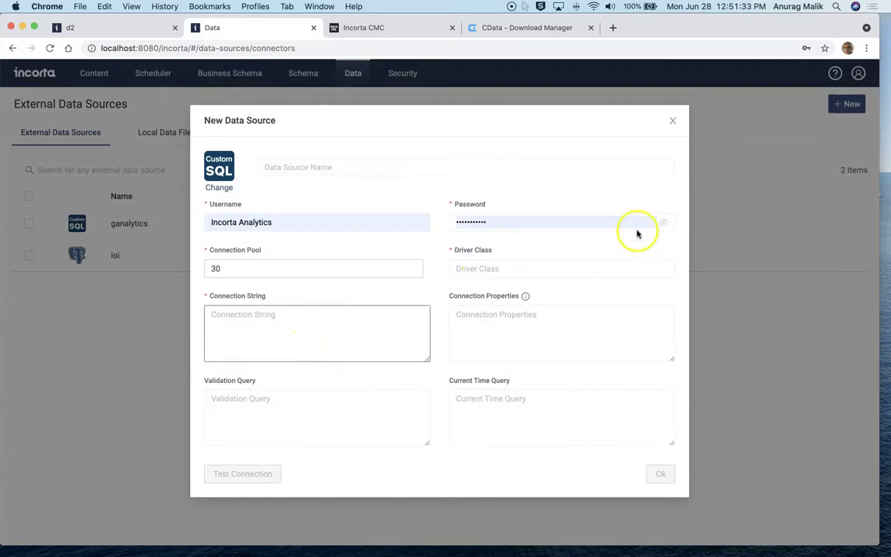
left_click(672, 121)
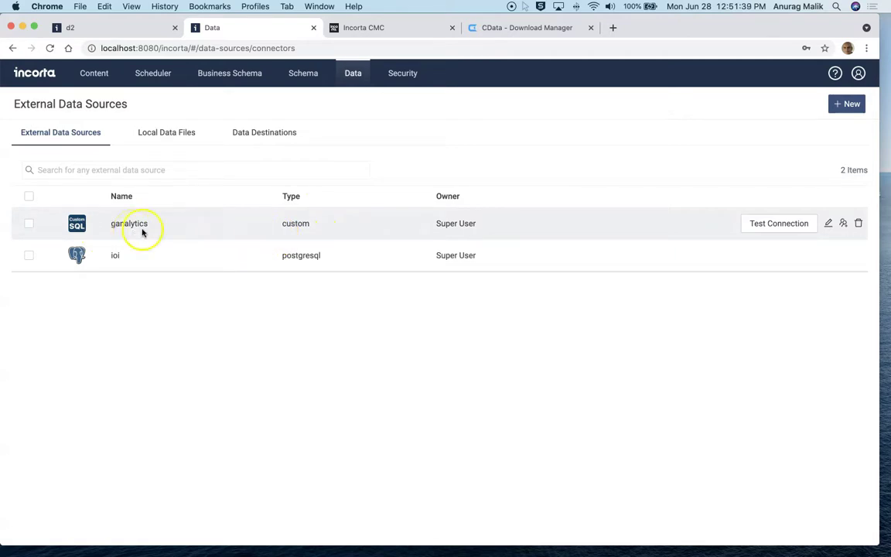
Open the ganalytics data source for editing and highlight its driver class.
left_click(829, 223)
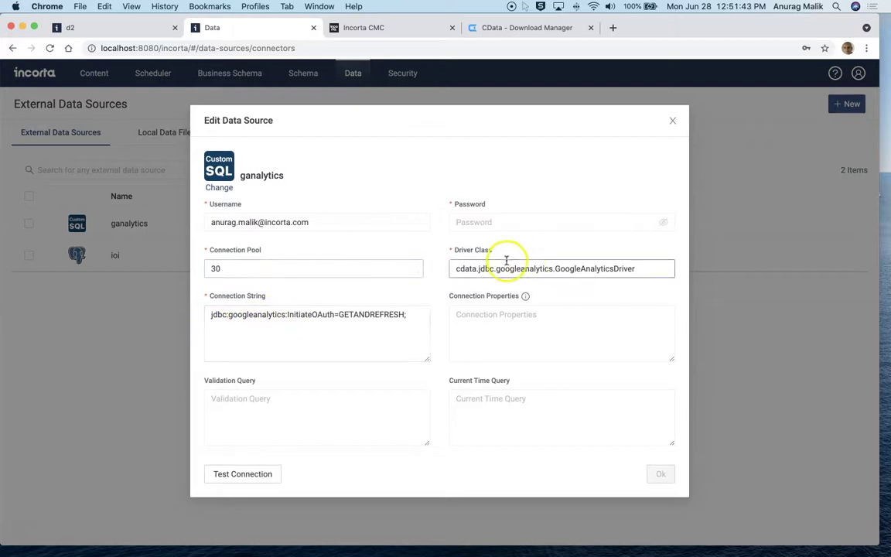
left_click_drag(447, 271, 654, 268)
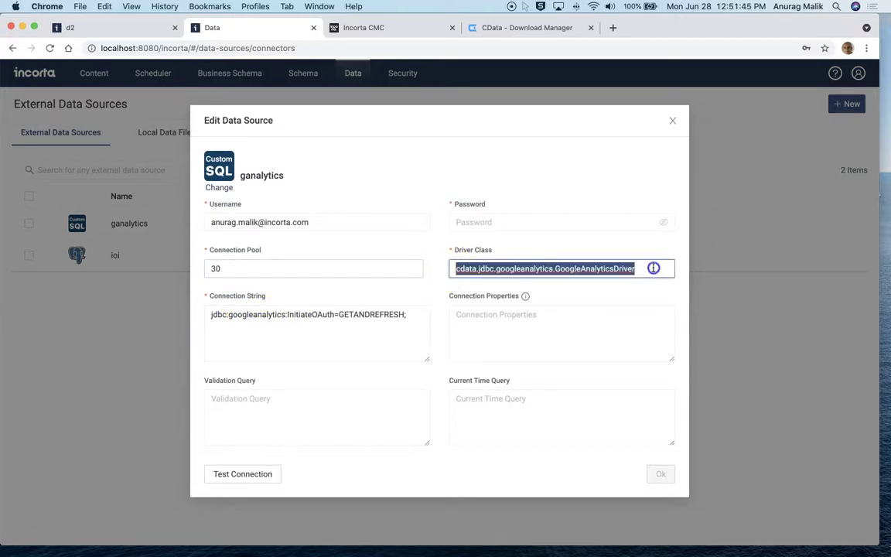
Open help.htm from the Google Analytics driver's help folder in Finder and read its driver class and JDBC URL instructions.
key("super+Tab")
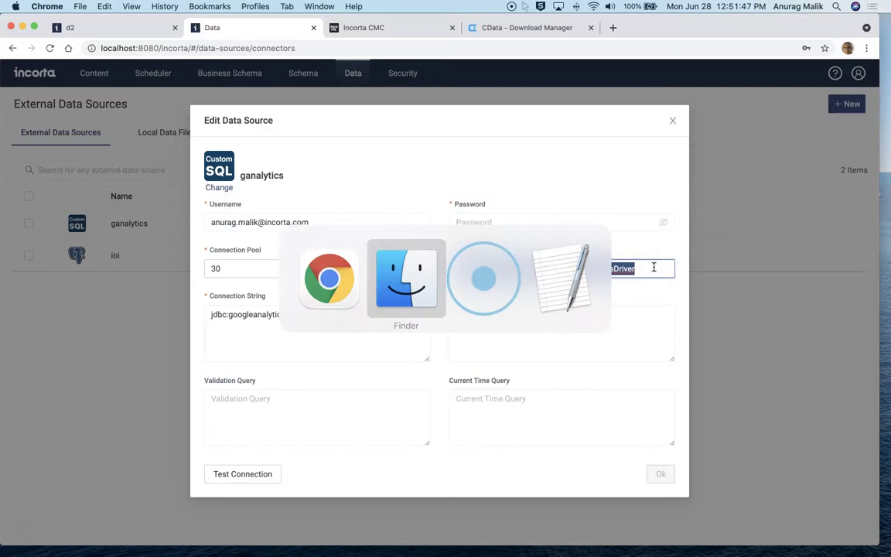
left_click(499, 90)
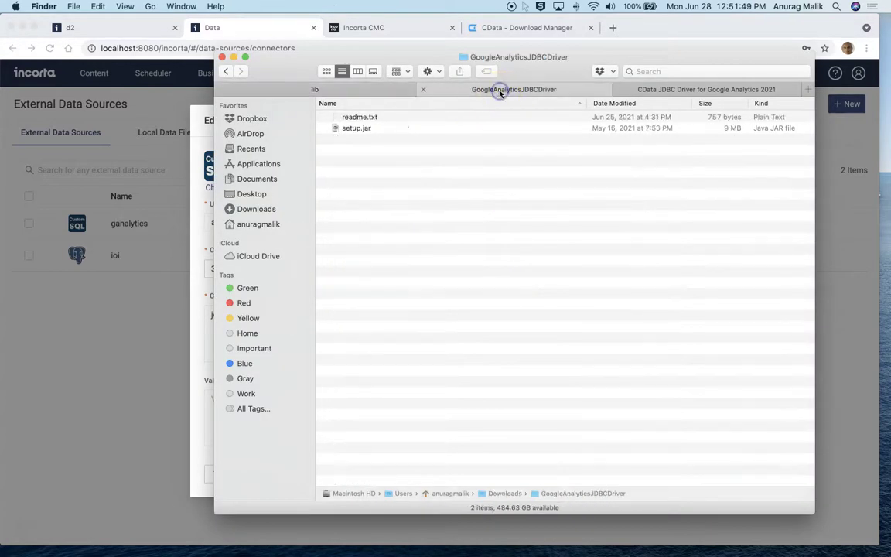
left_click(657, 89)
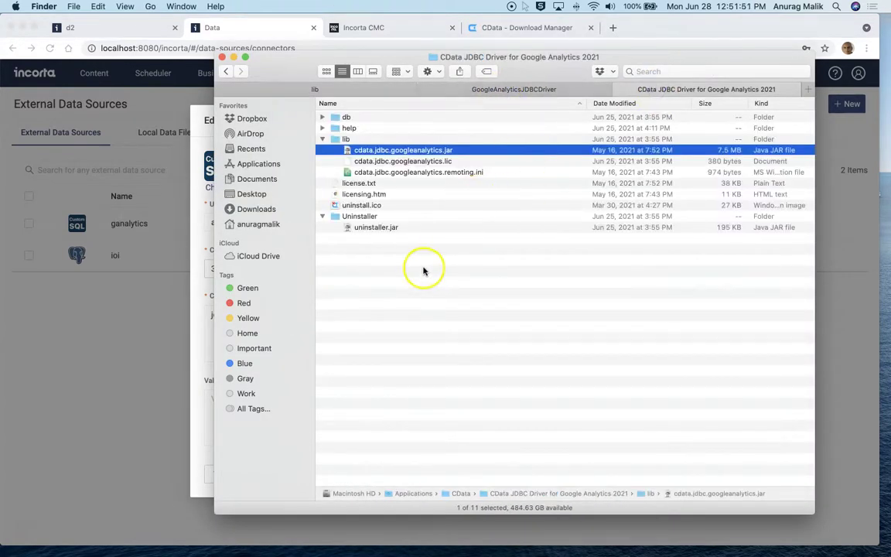
double_click(348, 127)
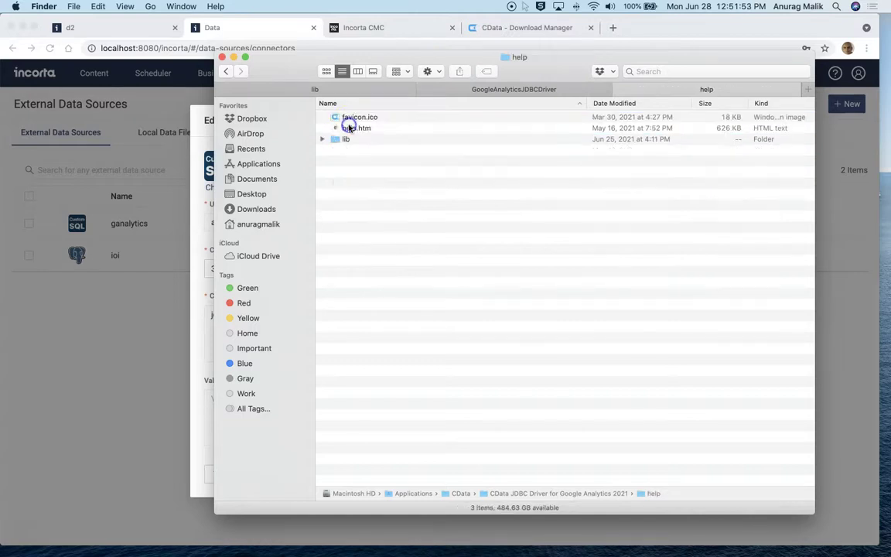
left_click(348, 140)
left_click(348, 128)
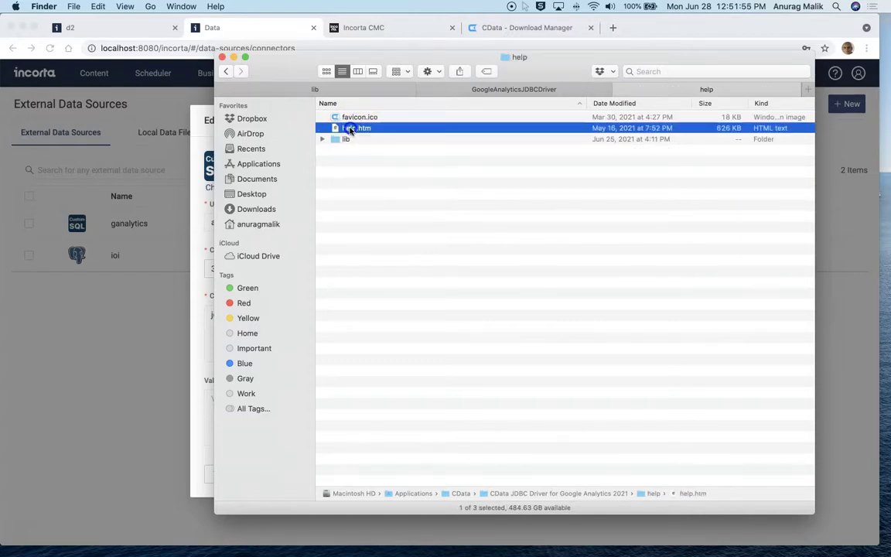
double_click(349, 129)
scroll(424, 279, "down", 1)
scroll(424, 279, "down", 15)
scroll(424, 278, "down", 15)
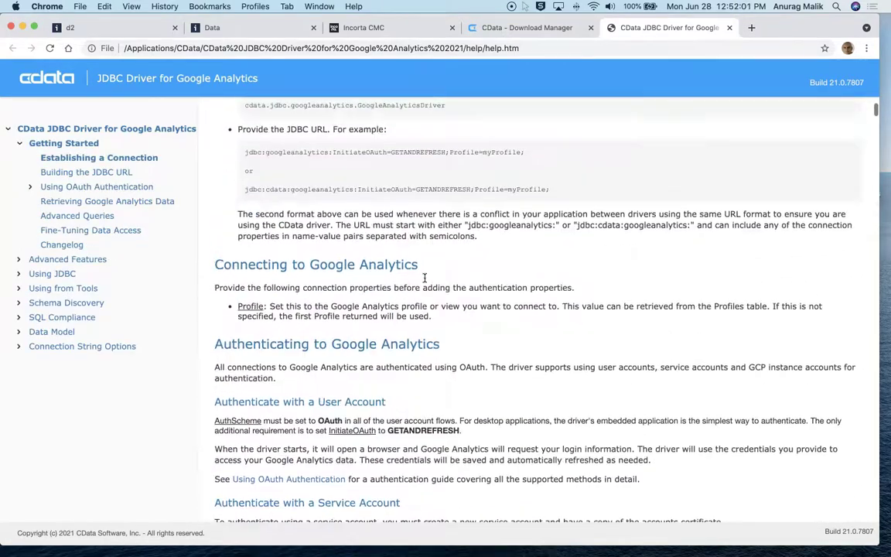
scroll(424, 279, "up", 3)
Return to Incorta, close the ganalytics settings without changes, and test that data source's connection.
left_click(234, 29)
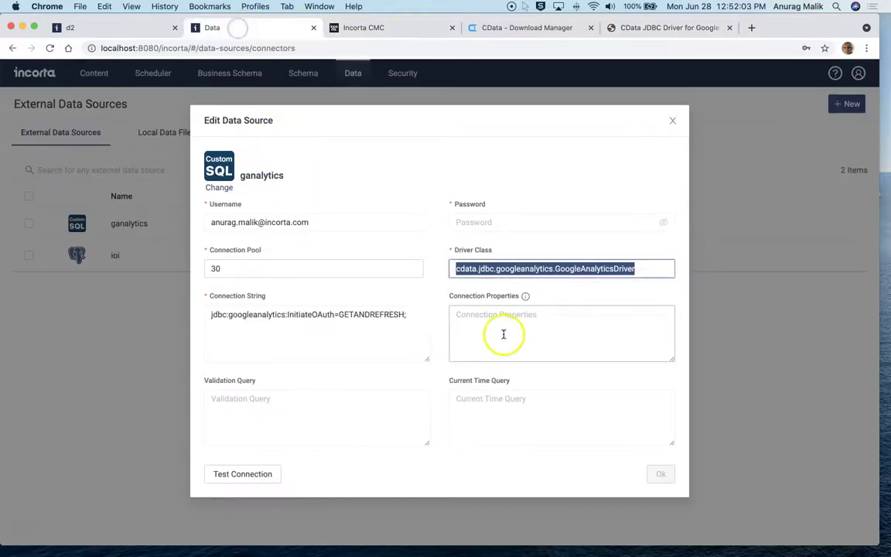
left_click(643, 268)
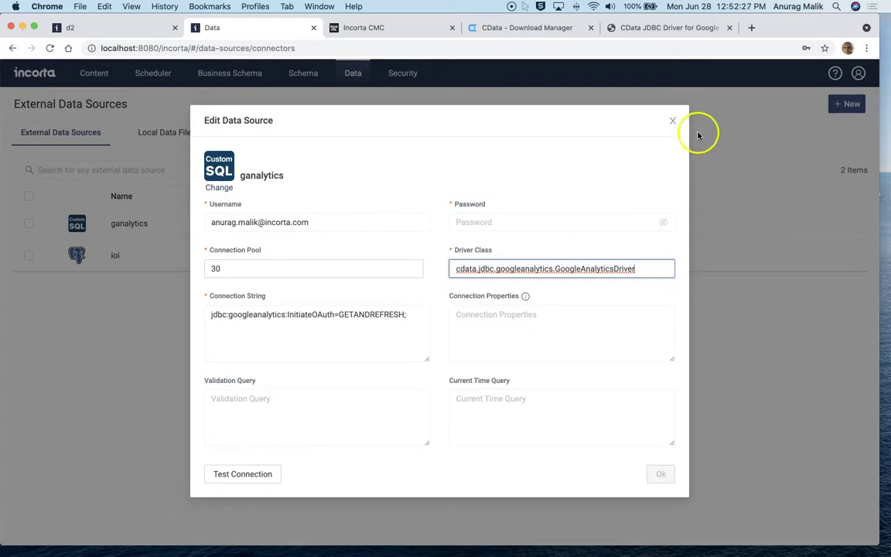
left_click(672, 120)
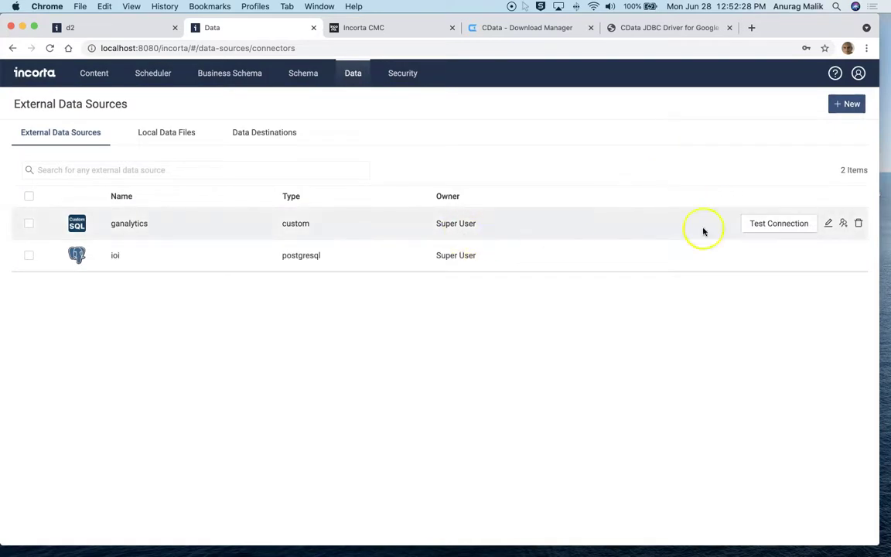
left_click(762, 222)
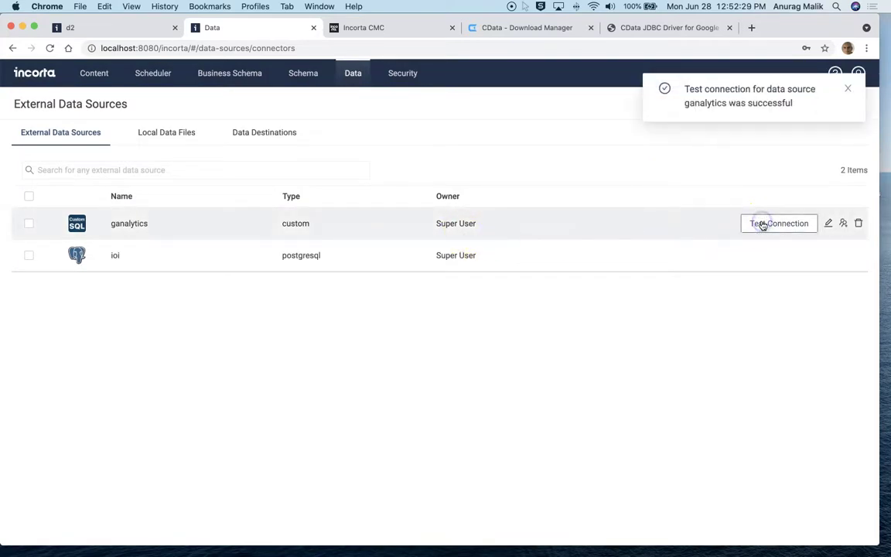
left_click(849, 91)
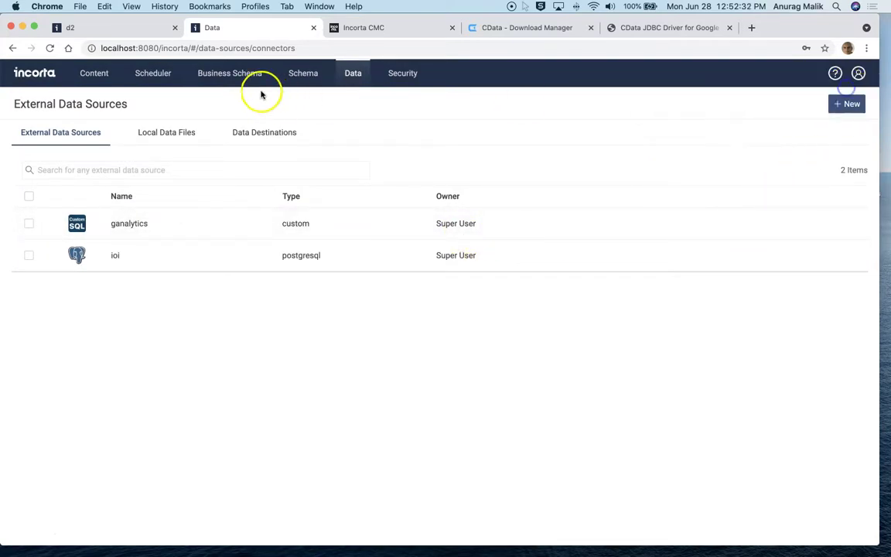
Start a new schema with the schema wizard, naming it test_ga_s and using ganalytics as its data source.
left_click(303, 75)
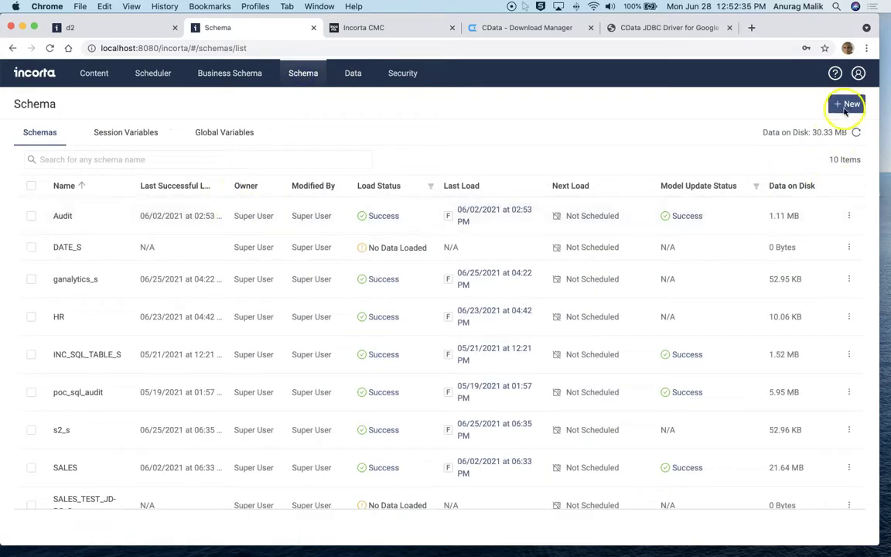
left_click(845, 103)
left_click(827, 144)
left_click(344, 214)
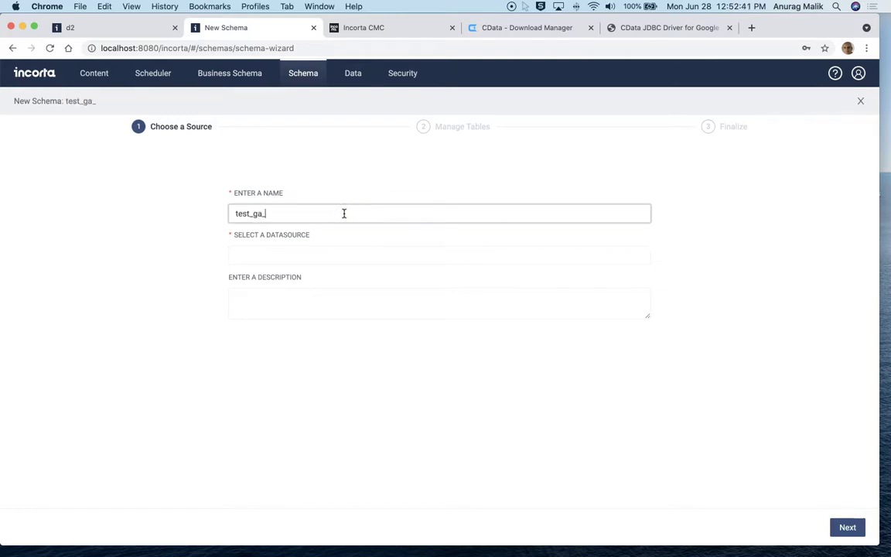
type("test_ga_s")
left_click(333, 259)
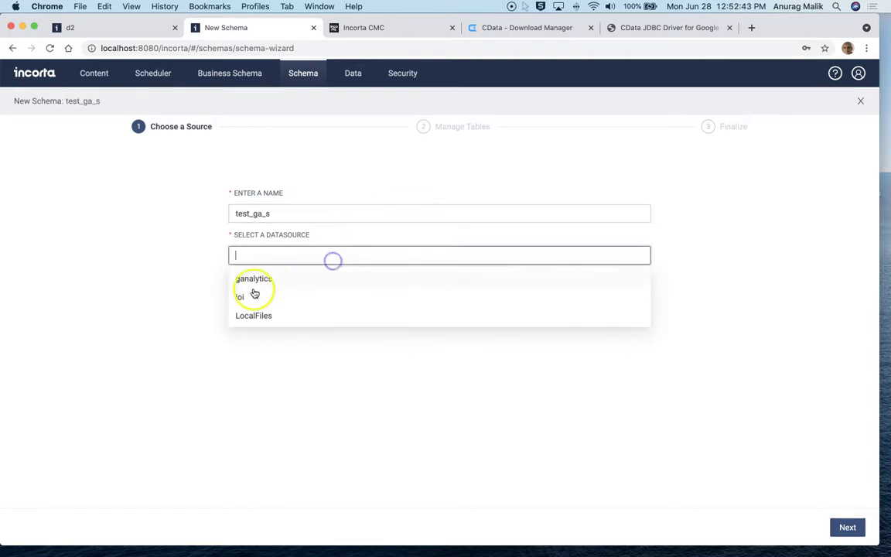
left_click(244, 280)
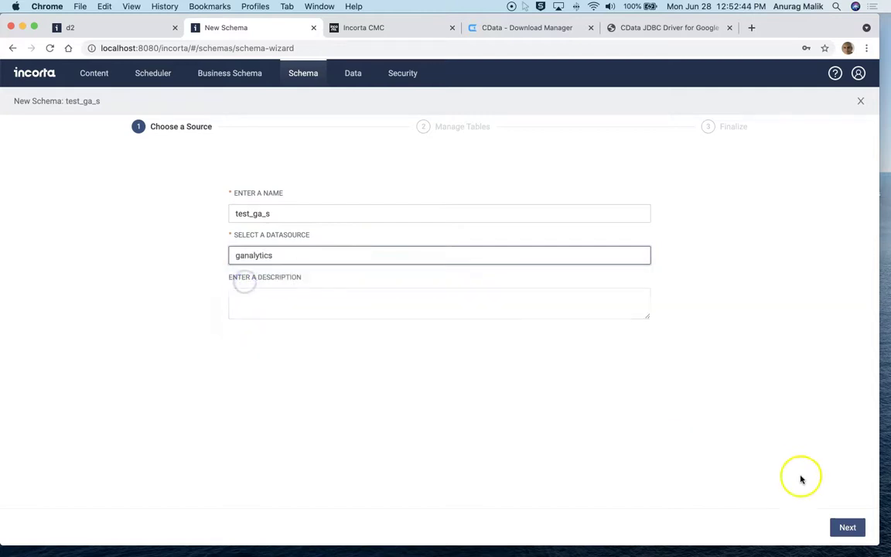
left_click(847, 527)
Select all tables of the GoogleAnalytics source for the new schema and dismiss the column retrieval error.
left_click(133, 217)
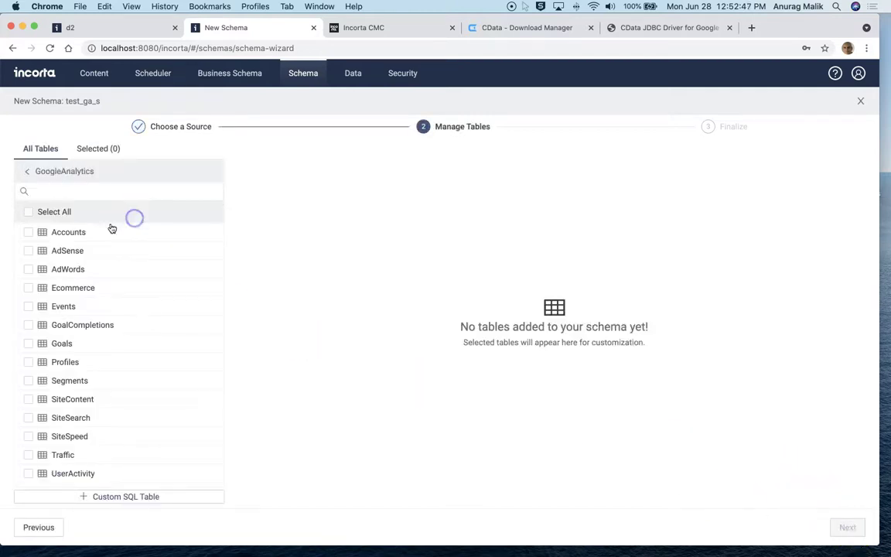
left_click(27, 212)
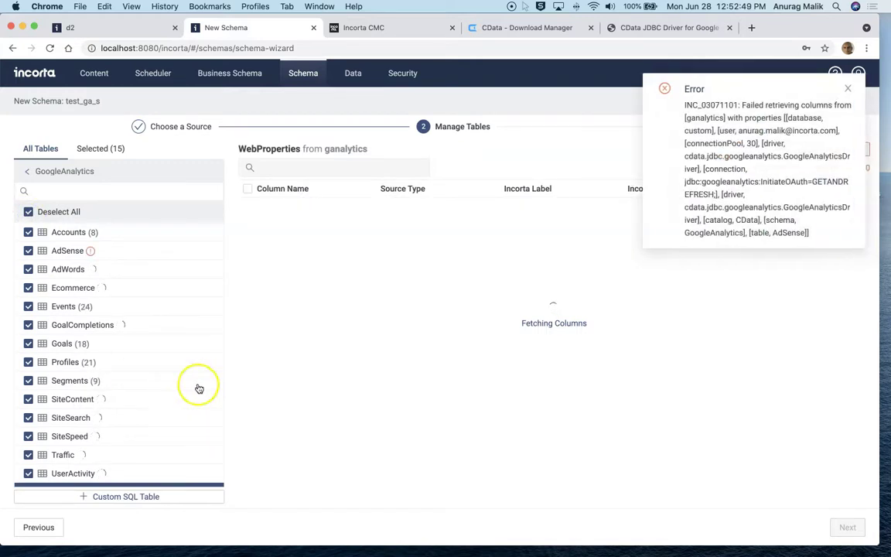
left_click(847, 89)
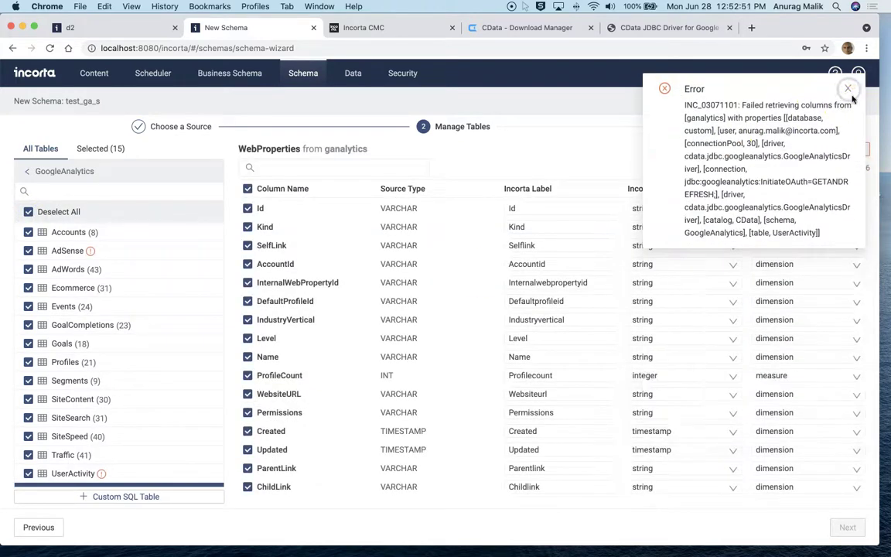
Dismiss the column retrieval error and remove the AdSense and UserActivity tables from the schema's table selection.
left_click(847, 89)
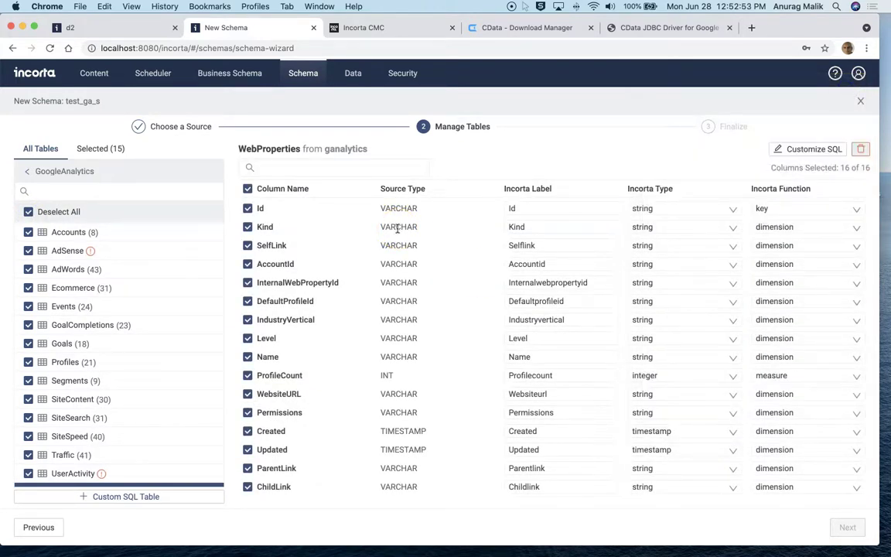
left_click(546, 283)
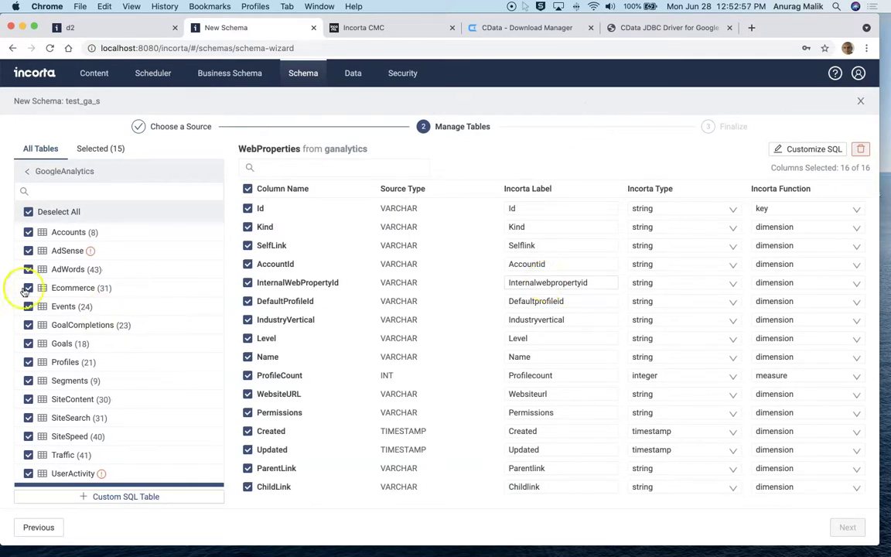
left_click(28, 250)
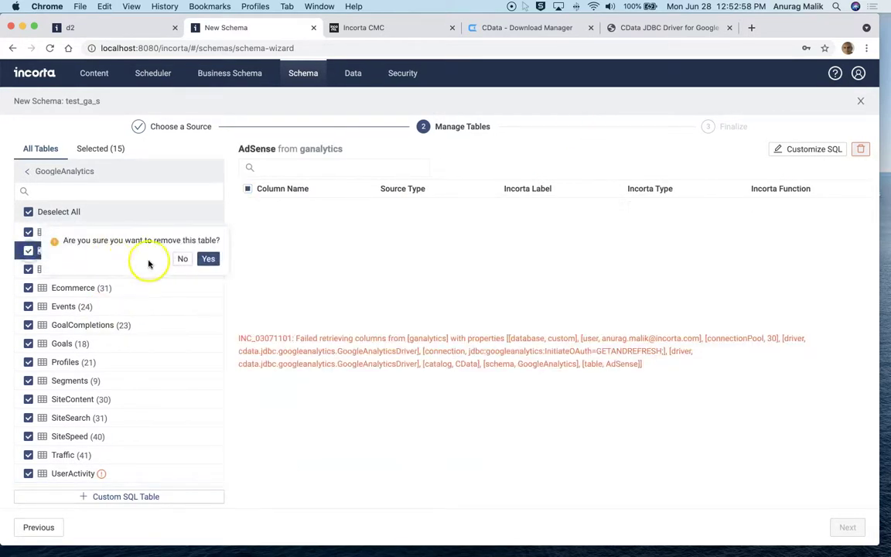
left_click(208, 259)
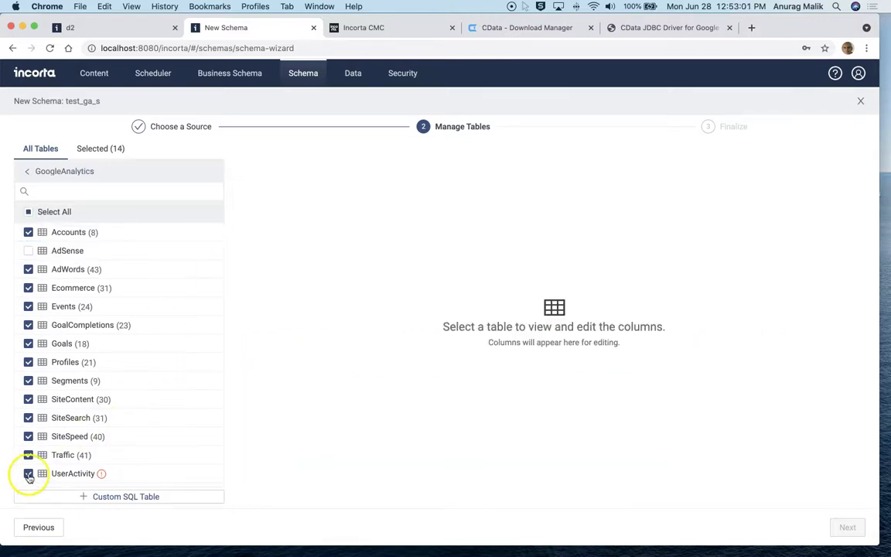
left_click(27, 474)
left_click(208, 481)
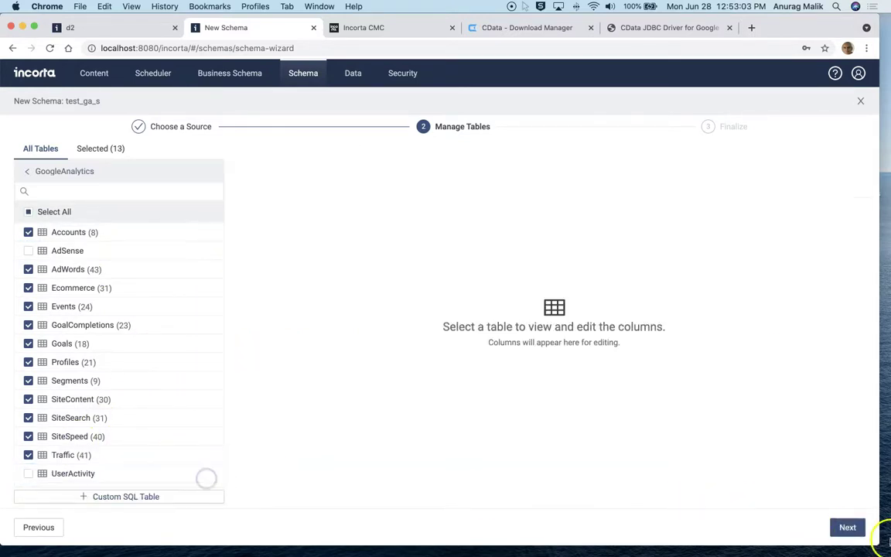
Finish the schema wizard to create the test_ga_s schema with the remaining selected tables.
left_click(847, 527)
left_click(839, 529)
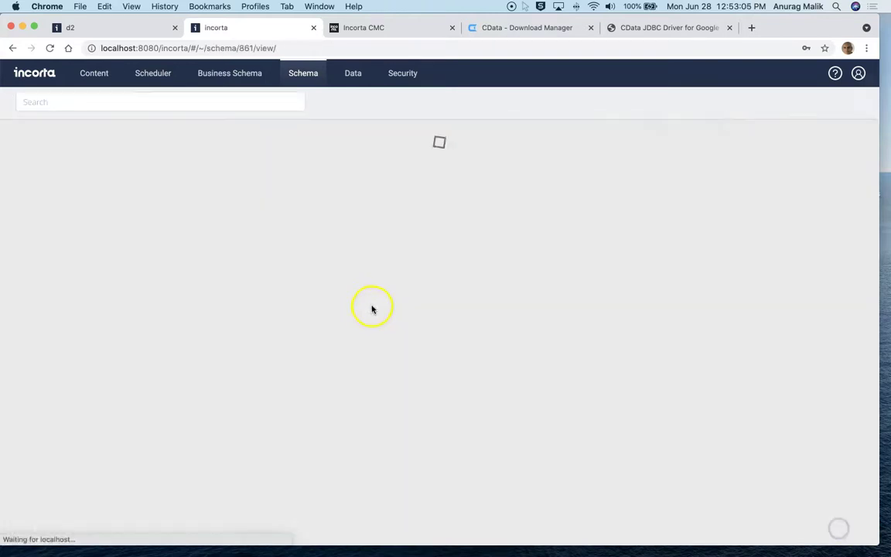
left_click(851, 90)
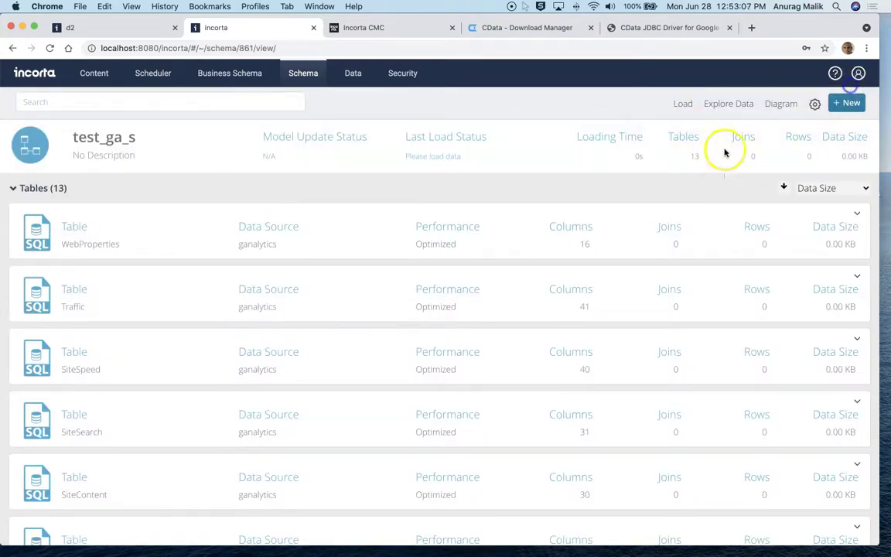
Run a full data load of the test_ga_s schema and sort its table list by Rows.
left_click(684, 104)
left_click(632, 137)
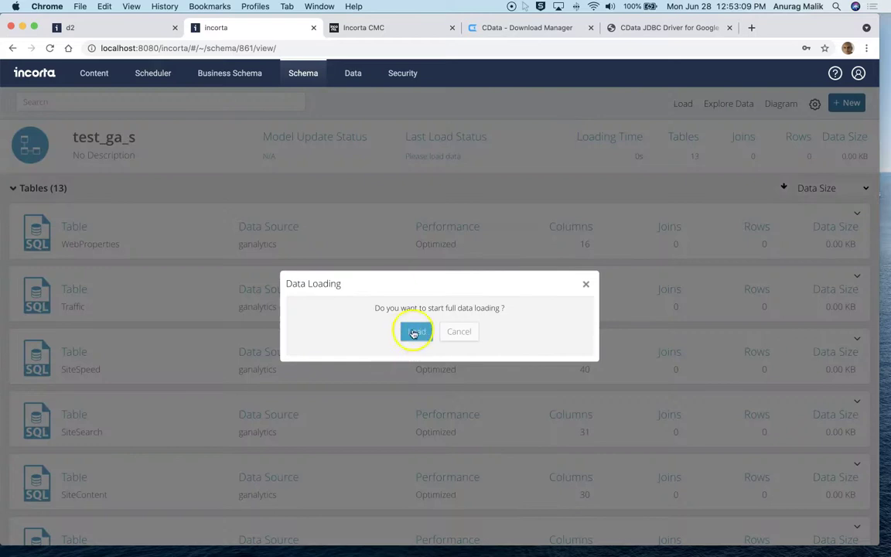
left_click(410, 332)
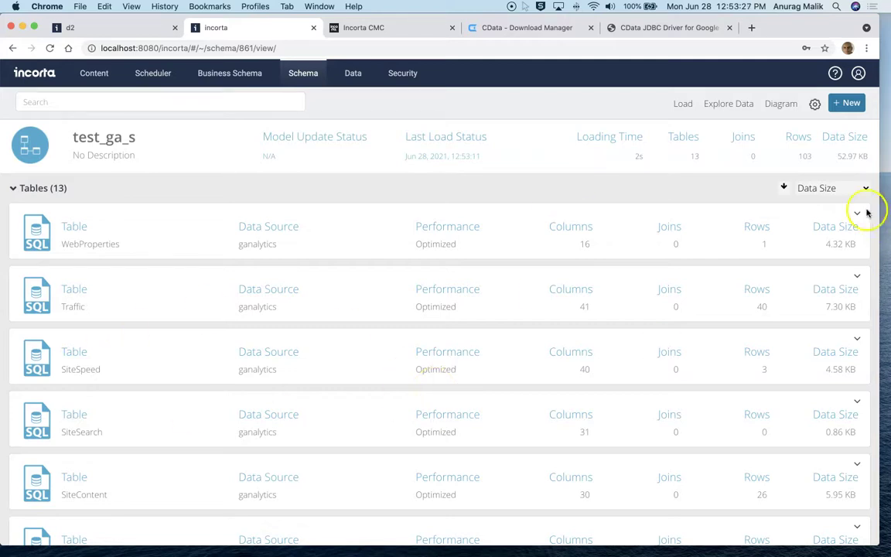
left_click(840, 188)
left_click(812, 175)
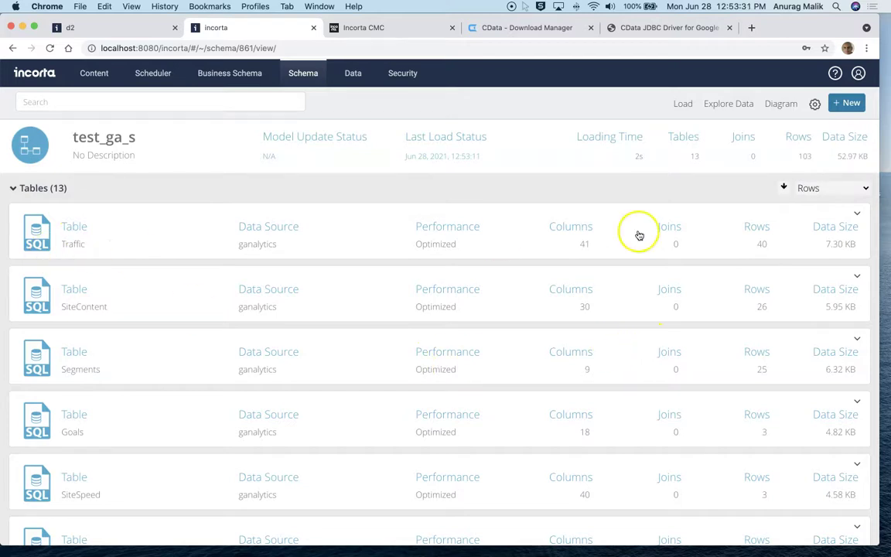
Explore the schema's data, collapse the data tree to table level, and add the whole Traffic table as measures of the listing table.
left_click(731, 106)
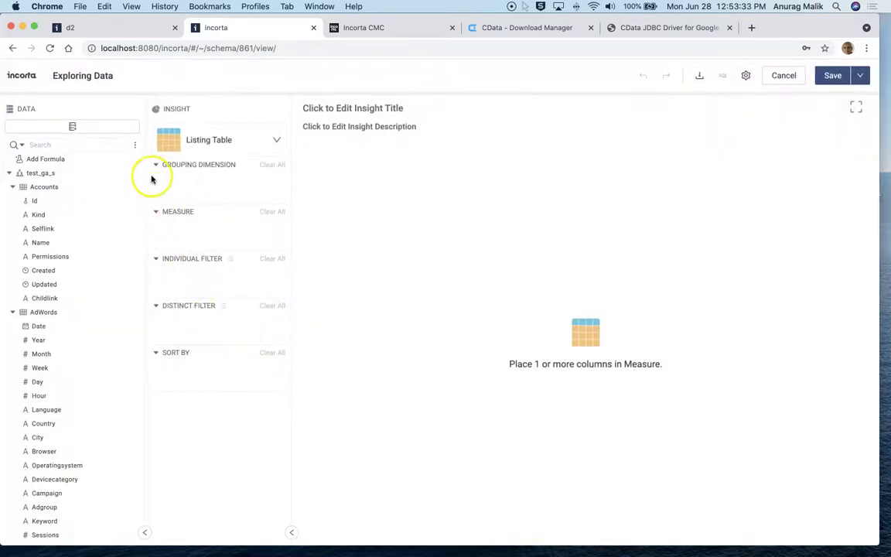
left_click(134, 145)
left_click(169, 182)
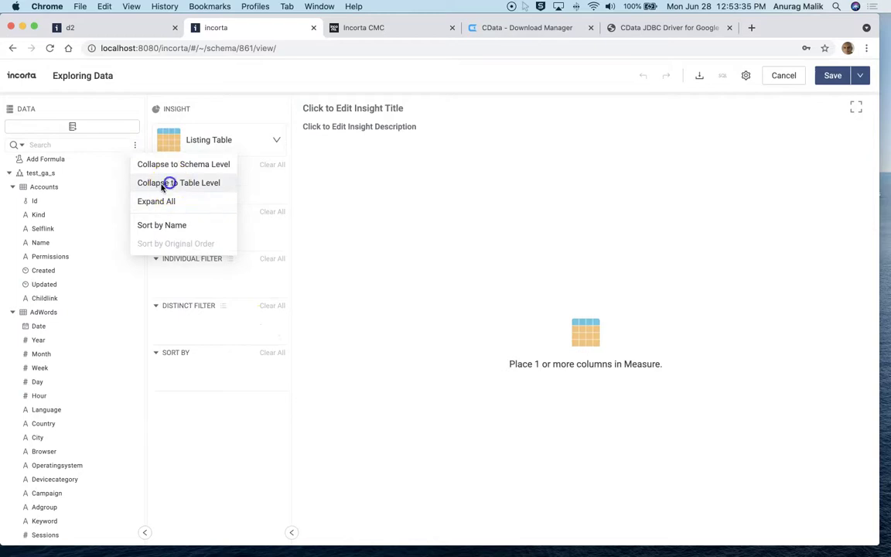
left_click_drag(43, 340, 194, 239)
Examine the Traffic listing across its columns, including source, medium, sessions, users, bounce rate, transaction revenue and the start and end dates.
scroll(543, 253, "right", 10)
scroll(543, 252, "left", 10)
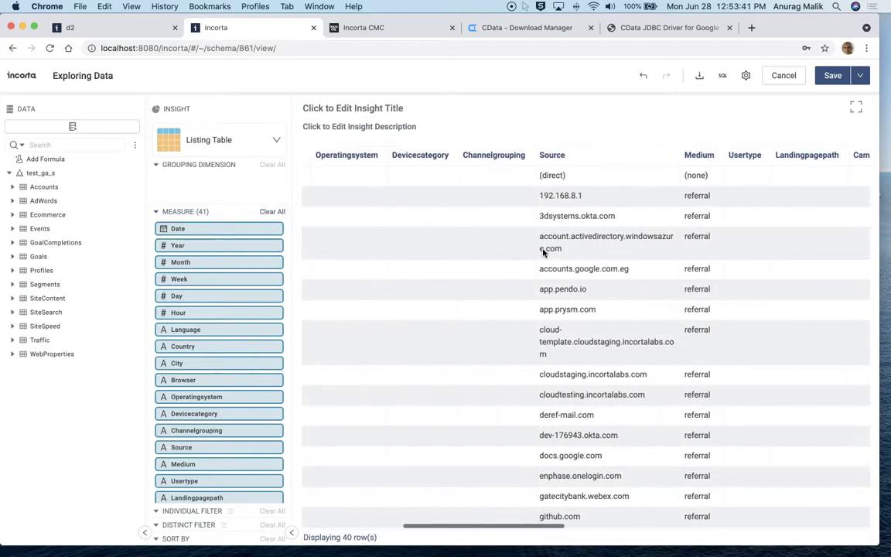
scroll(556, 269, "right", 2)
scroll(556, 270, "right", 5)
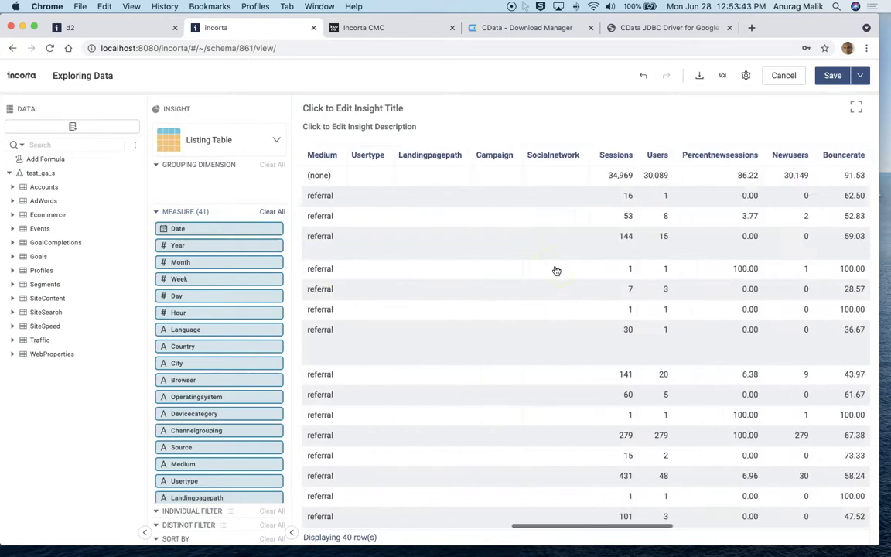
scroll(555, 270, "right", 5)
scroll(555, 270, "right", 15)
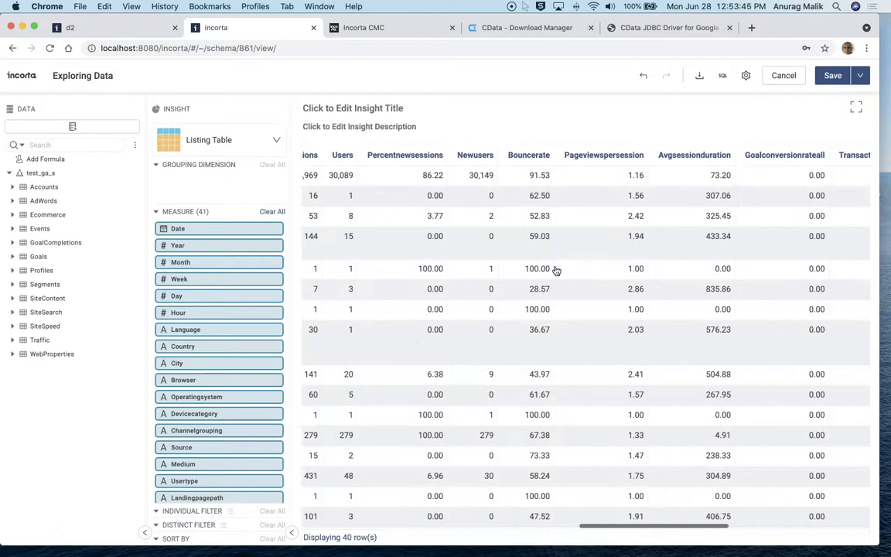
scroll(556, 271, "left", 8)
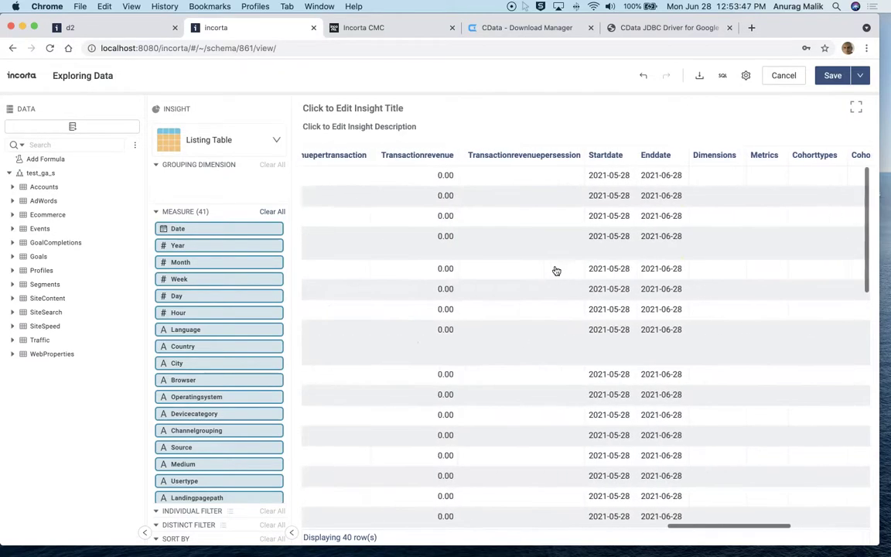